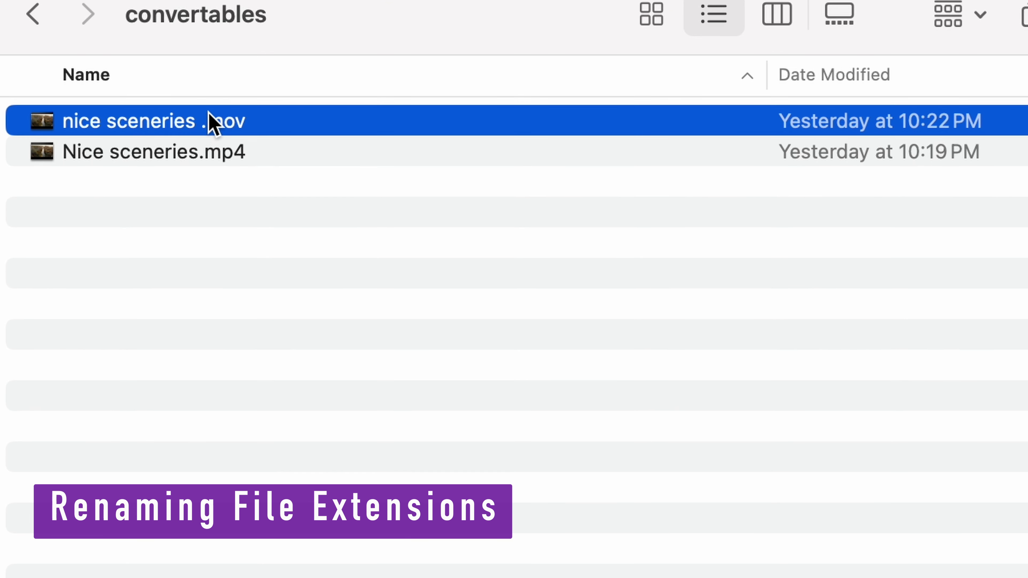
Show Get Info for both Nice sceneries videos to compare their kind, size and codecs
key("Down")
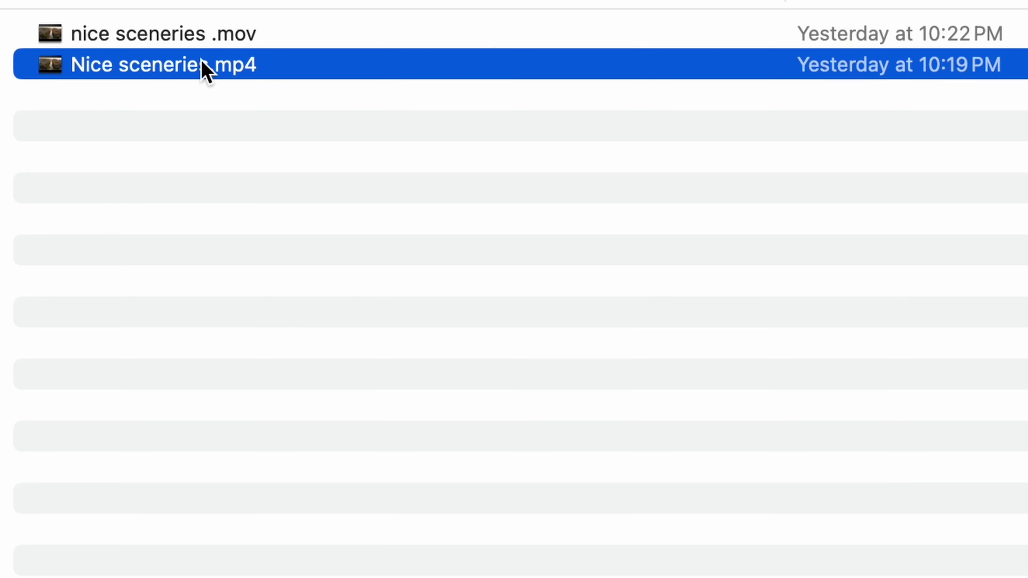
right_click(203, 67)
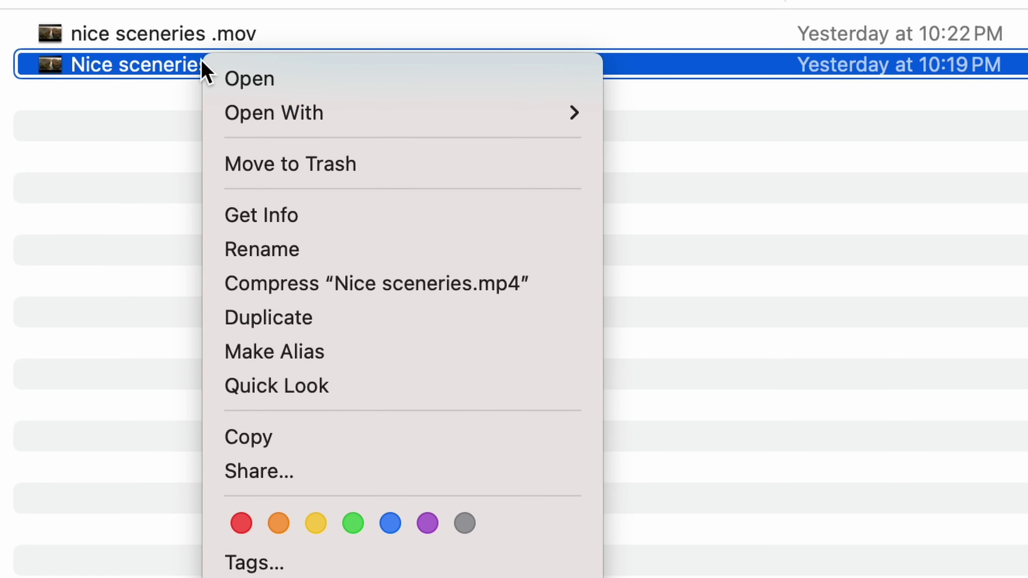
left_click(261, 219)
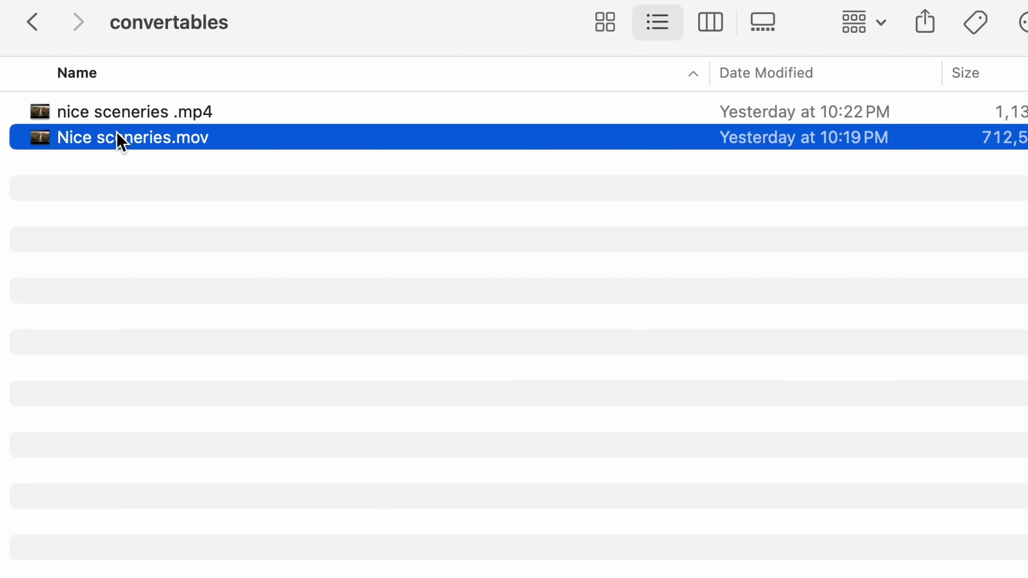
Rename Nice sceneries.mov's extension to .mp4 and confirm using .mp4
left_click(118, 136)
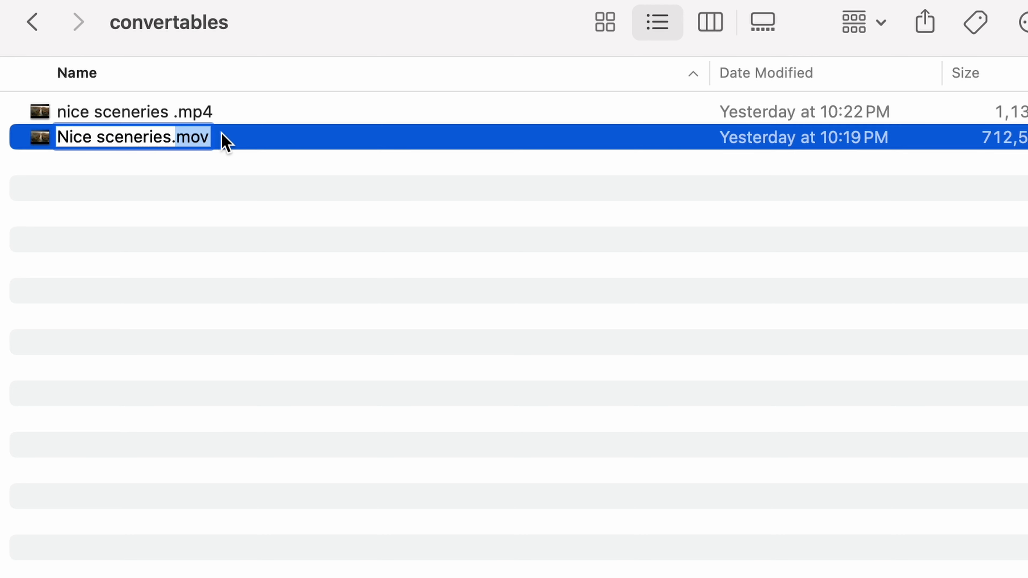
type("mp4")
key("Return")
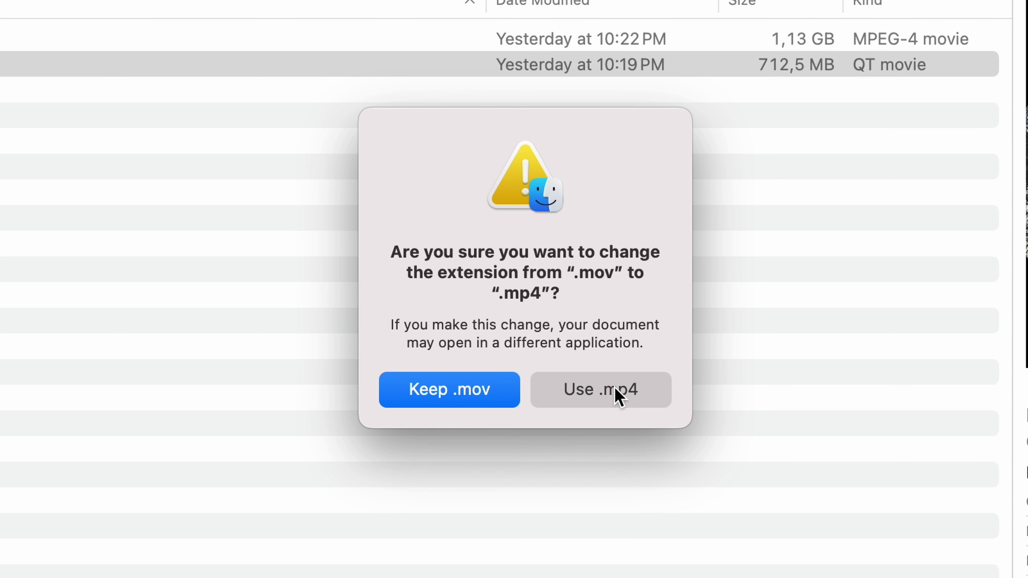
left_click(615, 395)
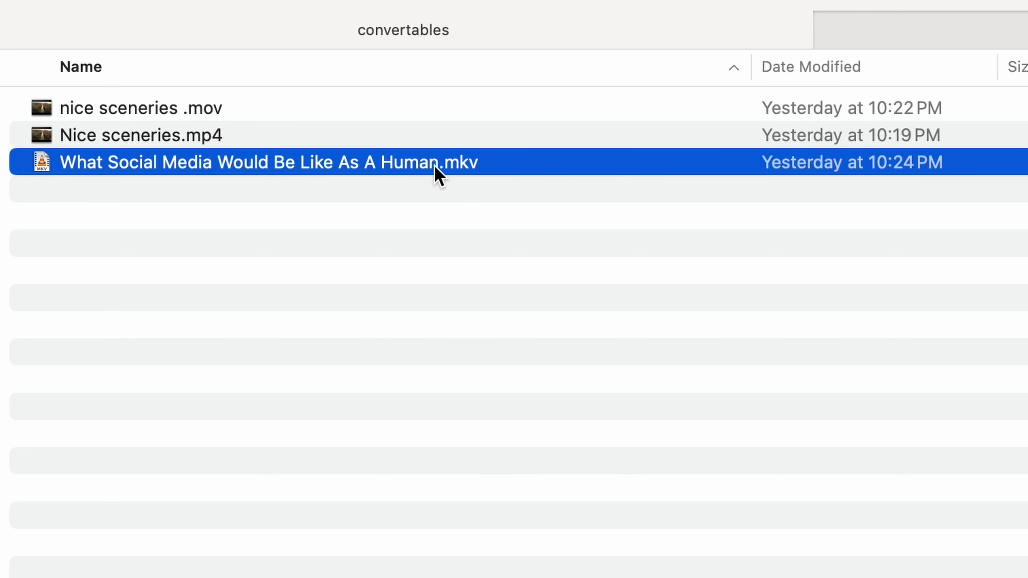
Change the social-media video's extension from .mkv to .mp4 and confirm
left_click(451, 164)
double_click(452, 162)
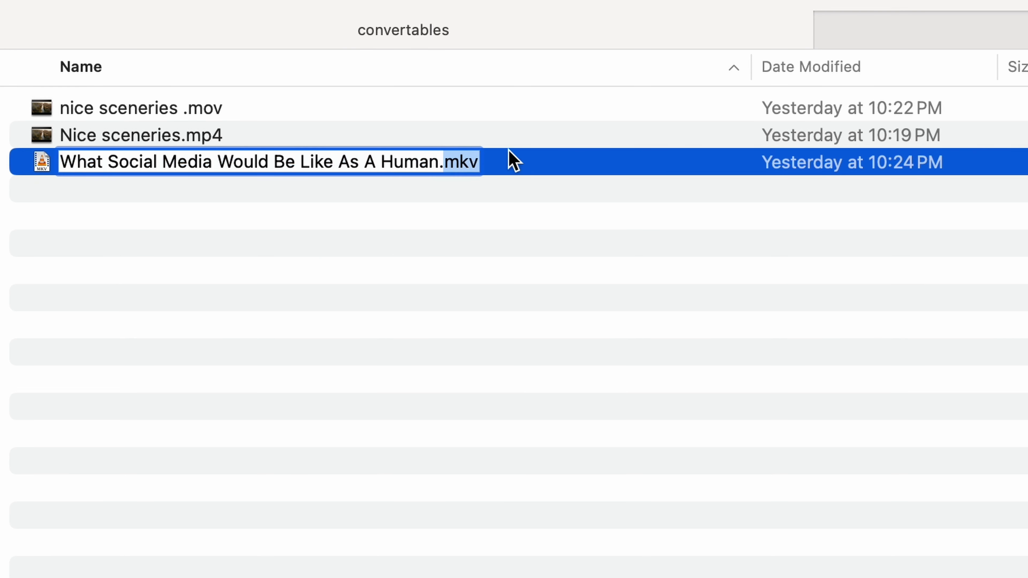
type("mp4")
key("Return")
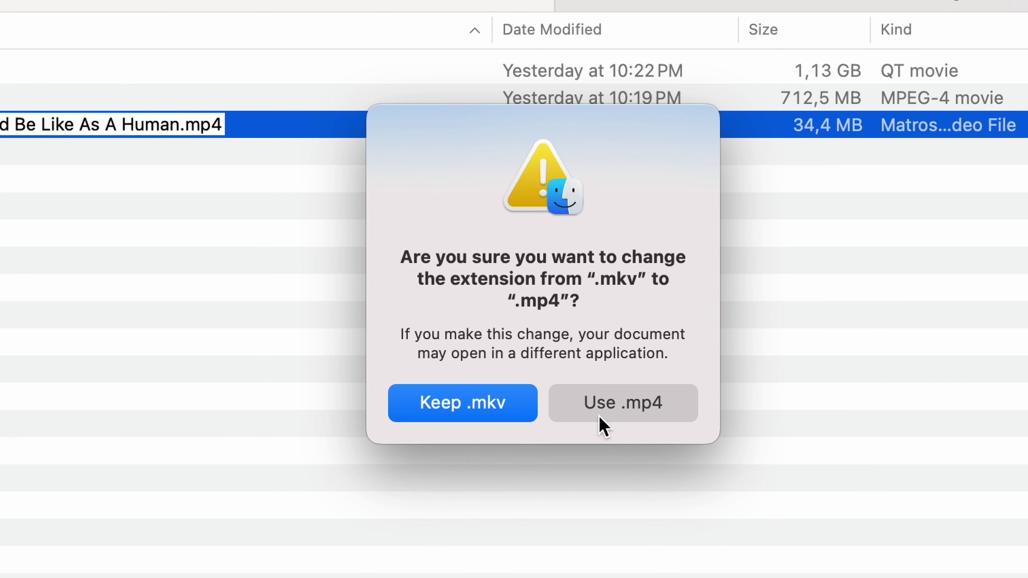
left_click(599, 416)
Try opening the renamed social-media video in QuickTime Player
right_click(147, 124)
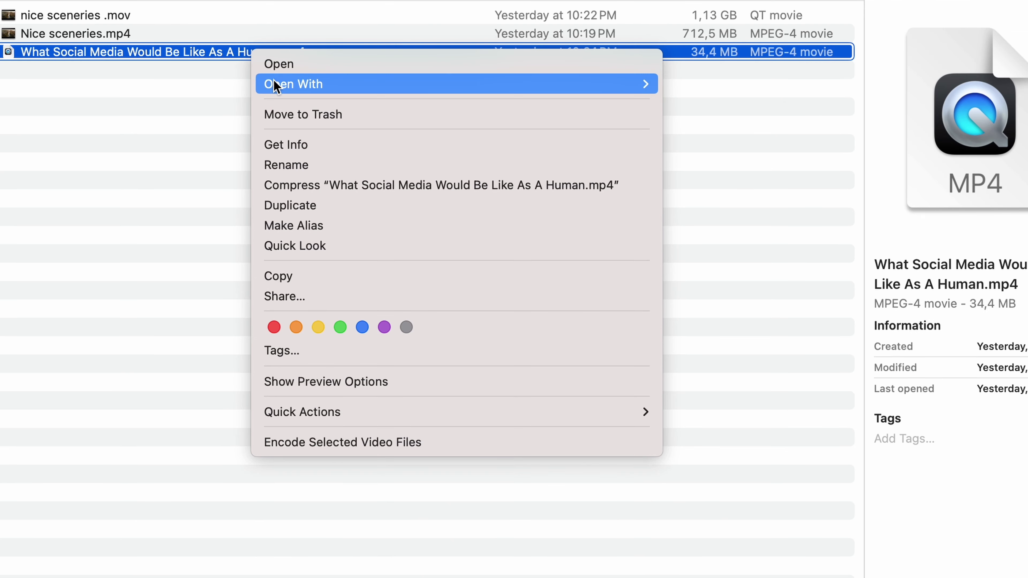
mouse_move(529, 178)
left_click(736, 90)
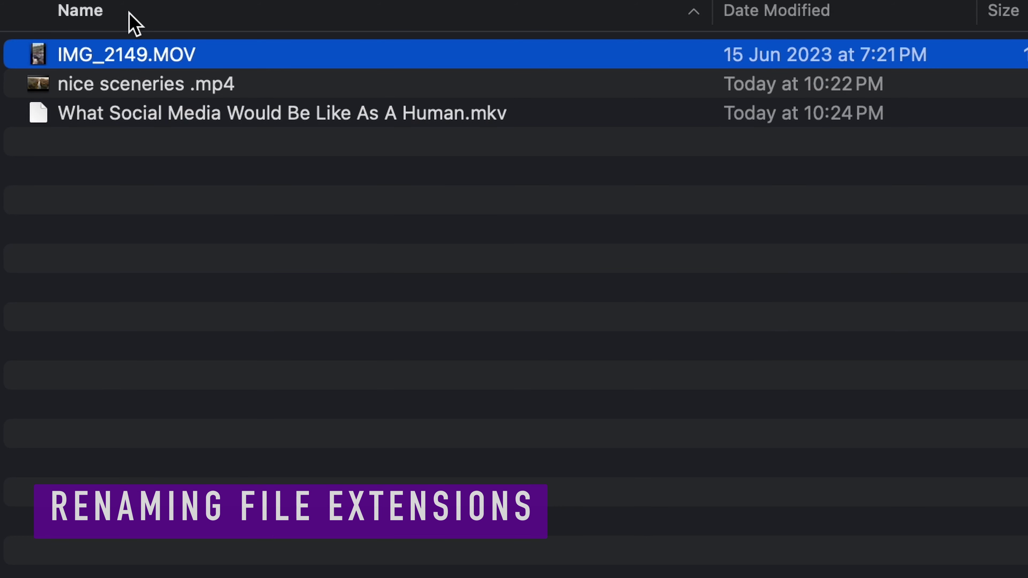
Quick Look preview IMG_2149.MOV in the convert mac folder
key("space")
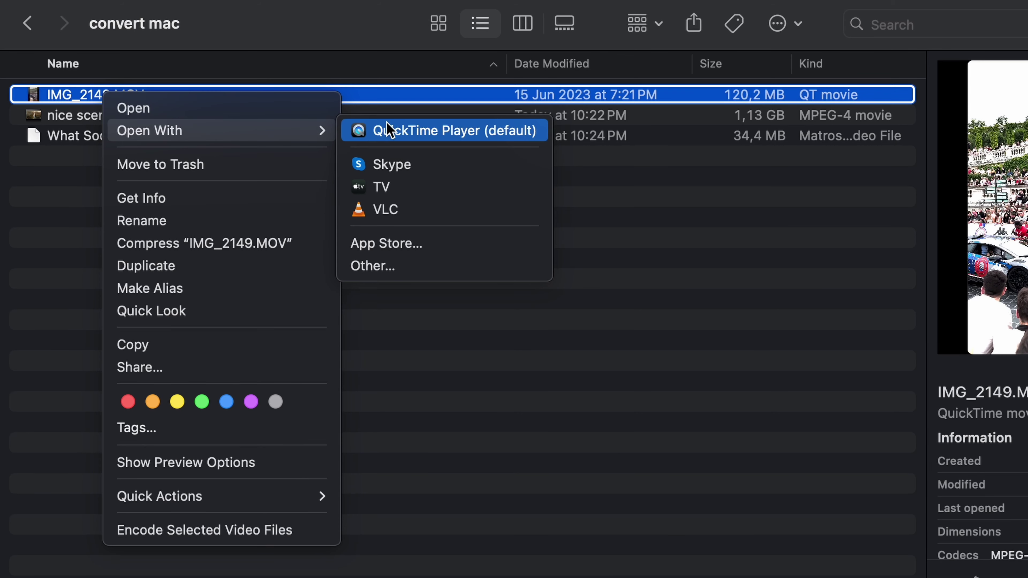
Export IMG_2149 from QuickTime at 4K with H.264 Greater Compatibility into convert mac
left_click(389, 138)
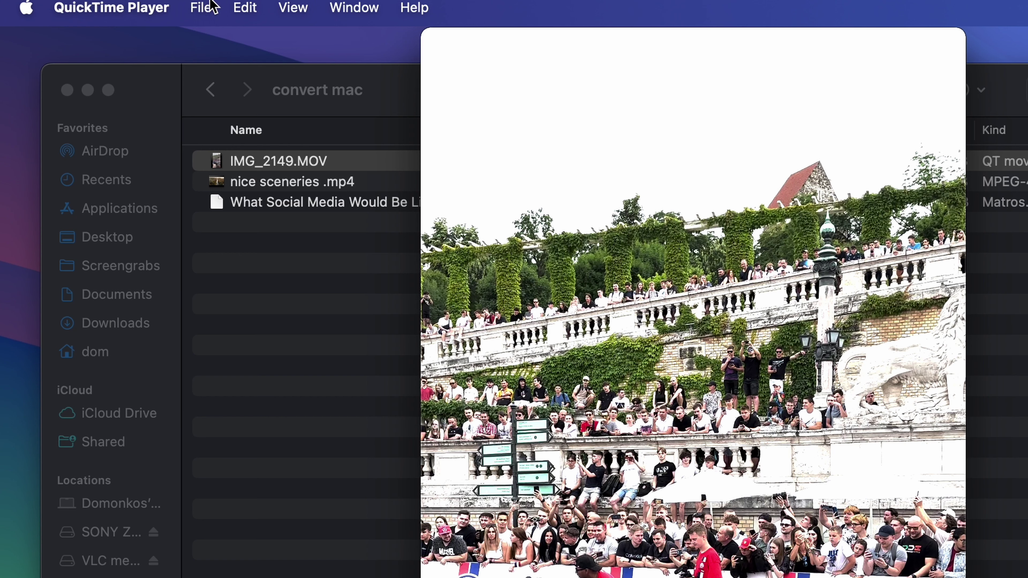
left_click(201, 7)
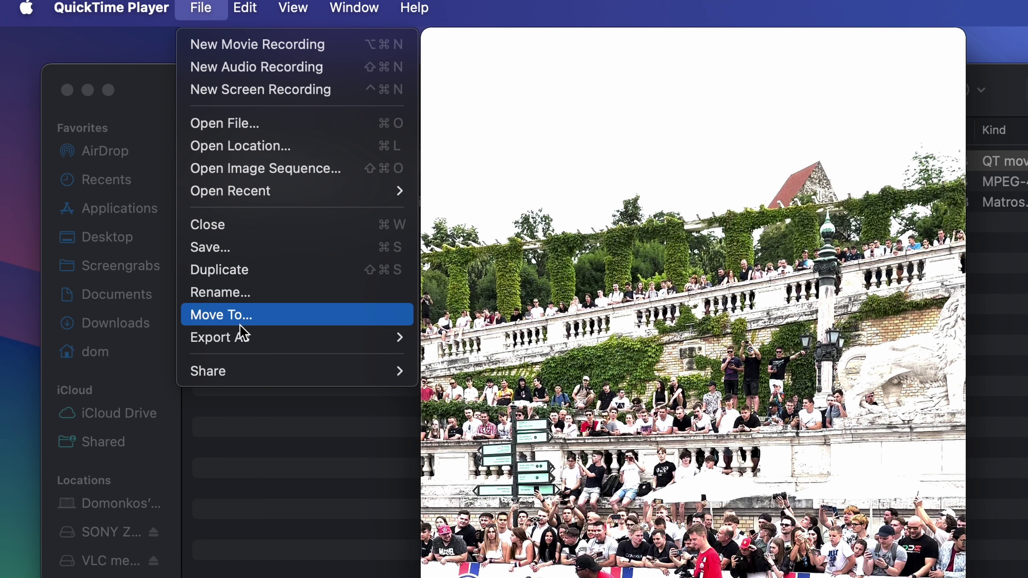
mouse_move(241, 337)
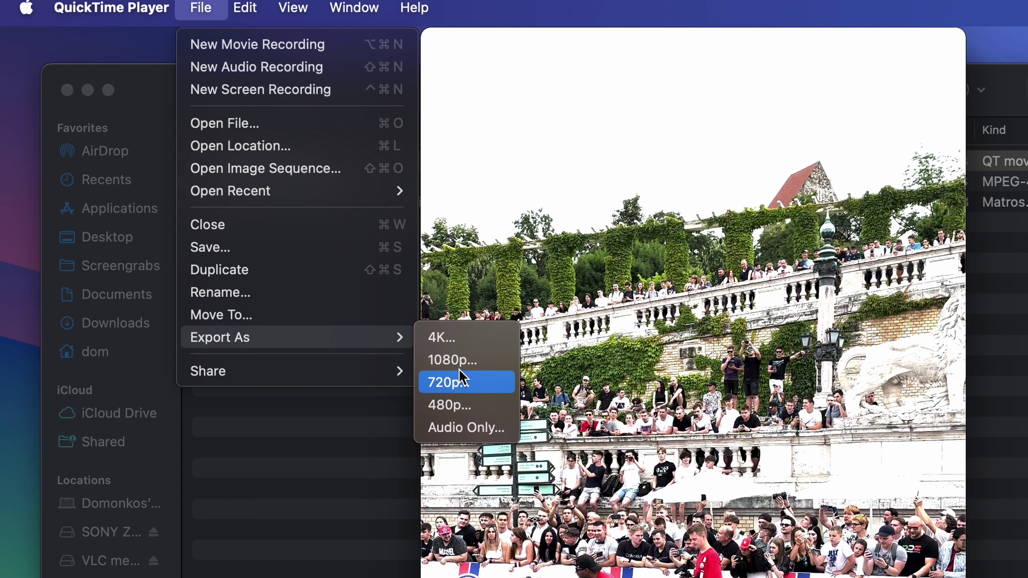
left_click(455, 344)
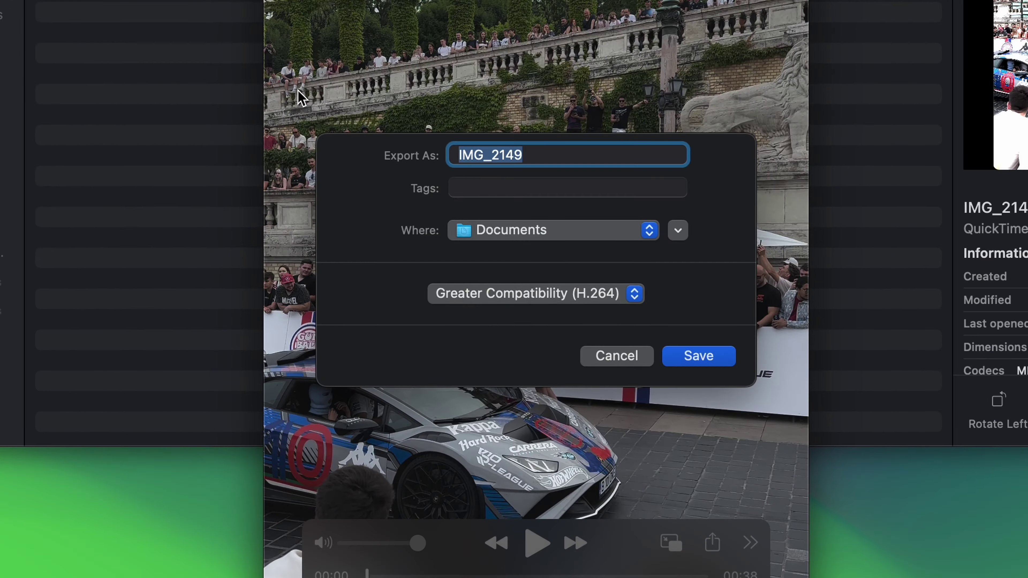
left_click(477, 294)
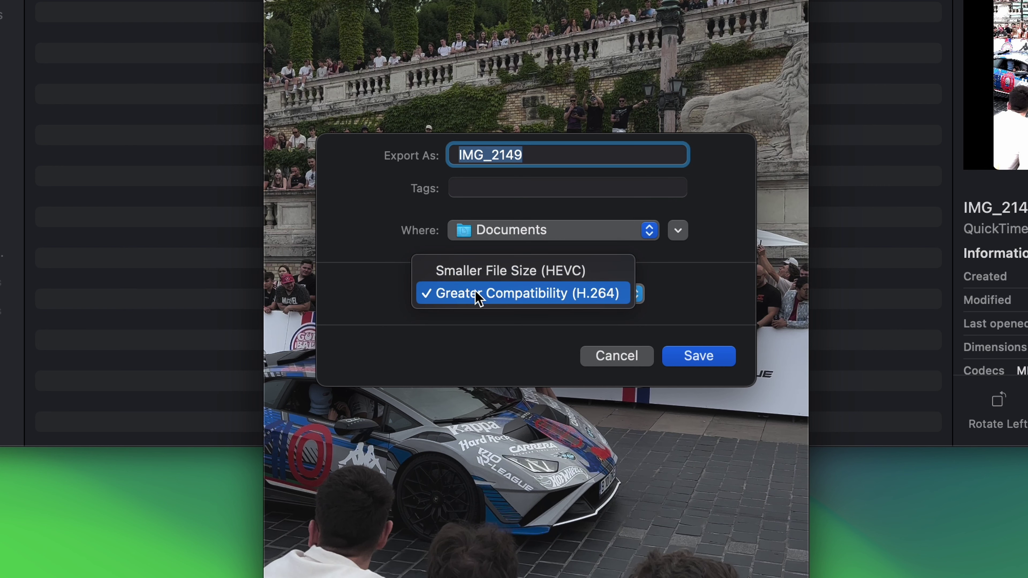
left_click(531, 294)
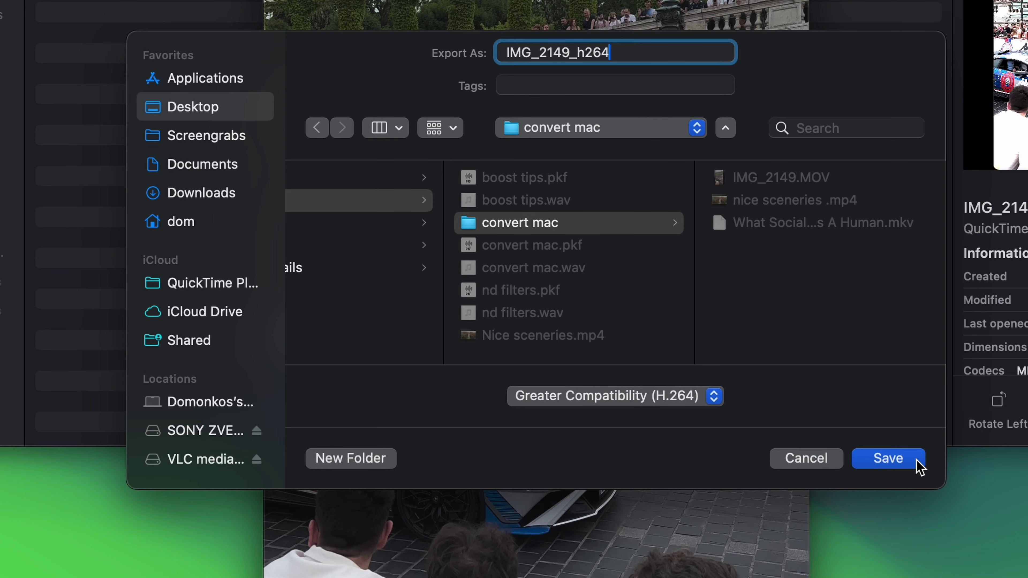
left_click(901, 460)
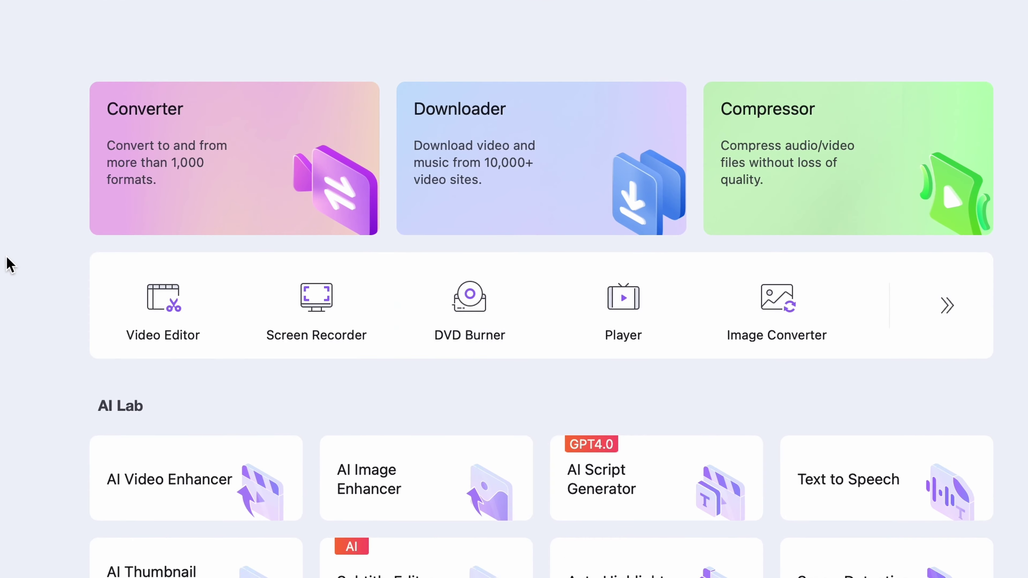
Set UniConverter's output format to MOV, keep the first clip as AVI, and convert all three
left_click(235, 148)
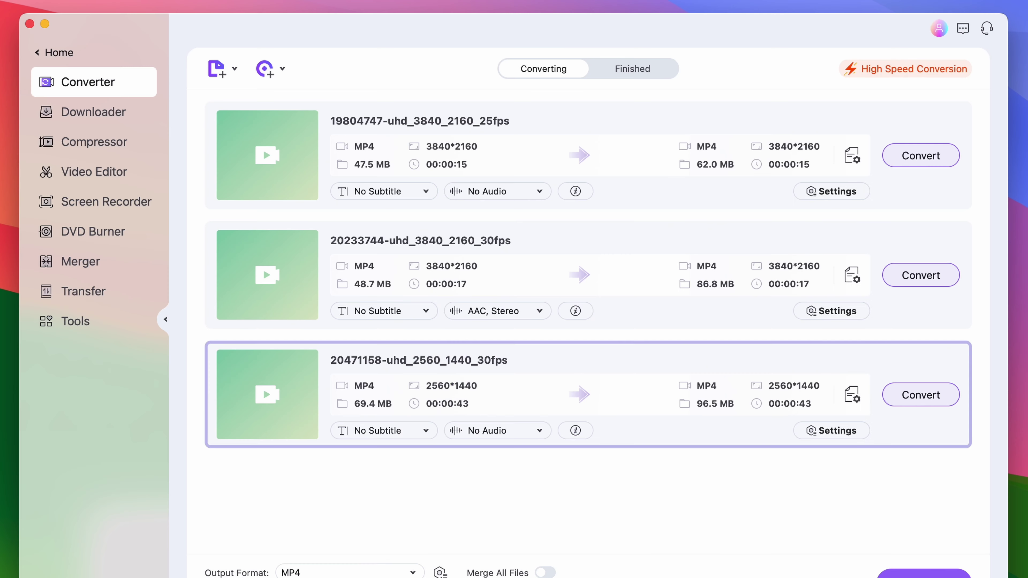
left_click(313, 571)
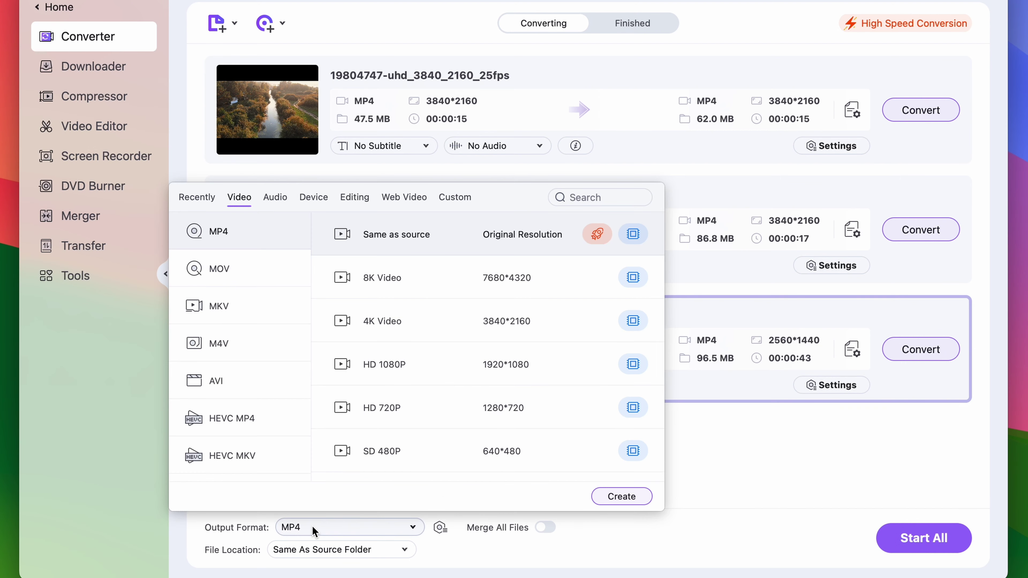
left_click(219, 268)
left_click(851, 110)
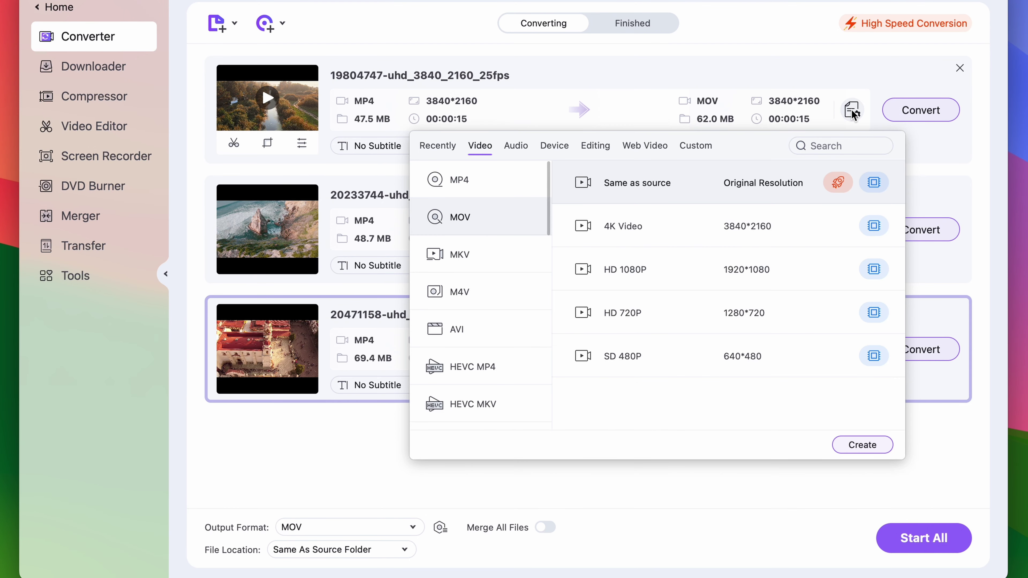
left_click(520, 285)
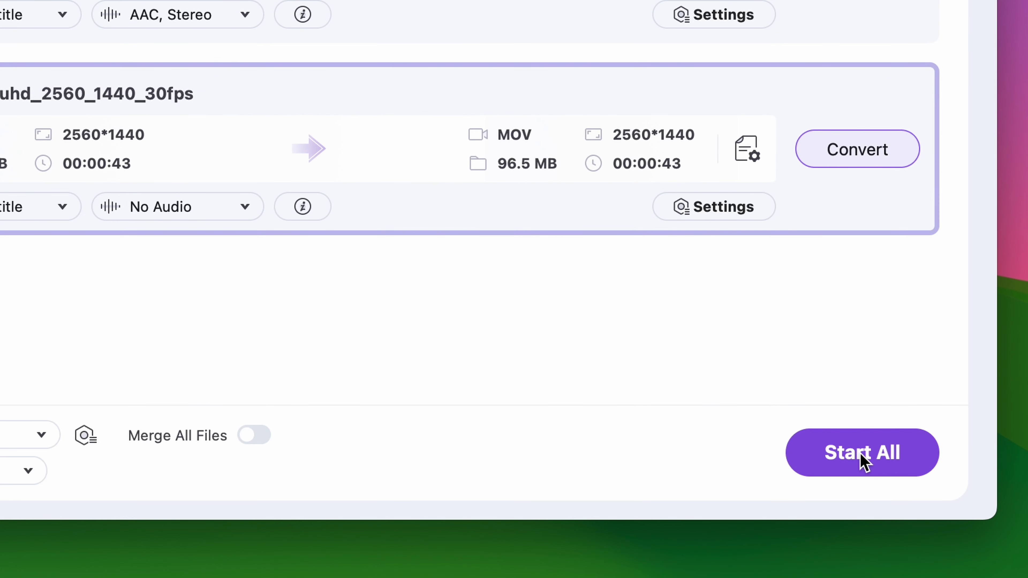
left_click(859, 452)
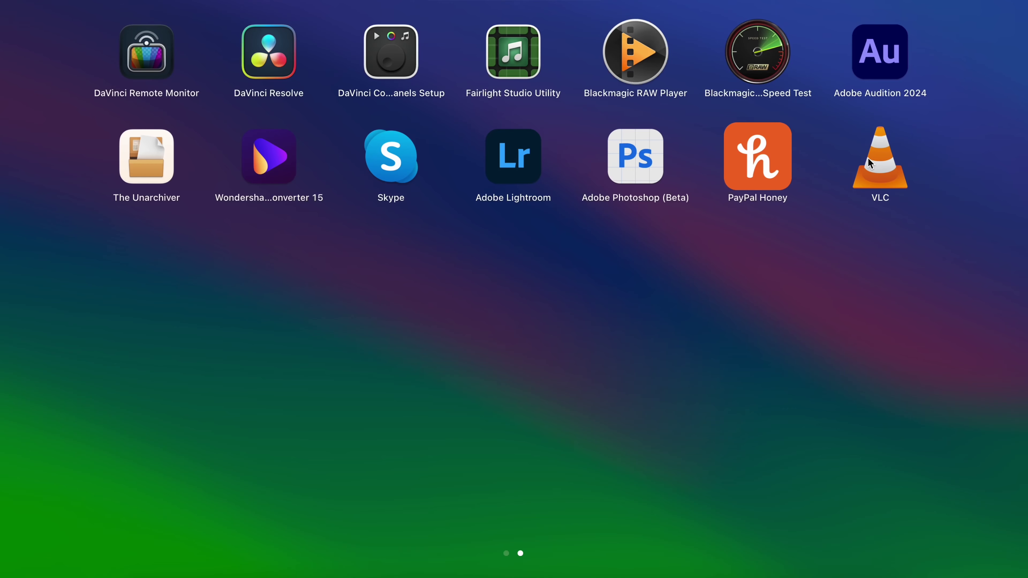
Launch VLC and load the MKV video into a Convert / Stream job
left_click(867, 157)
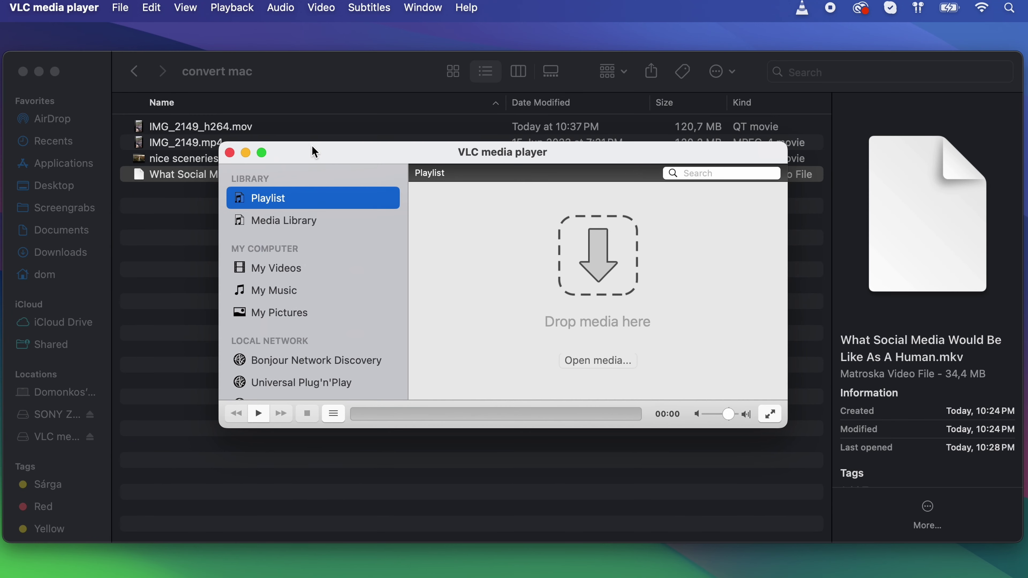
left_click(230, 153)
left_click(122, 8)
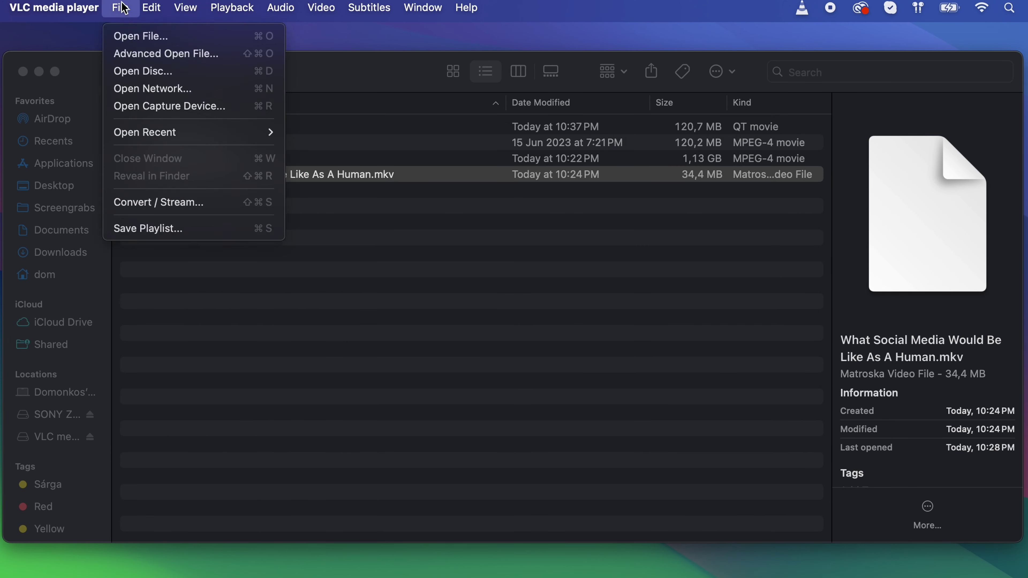
left_click(158, 202)
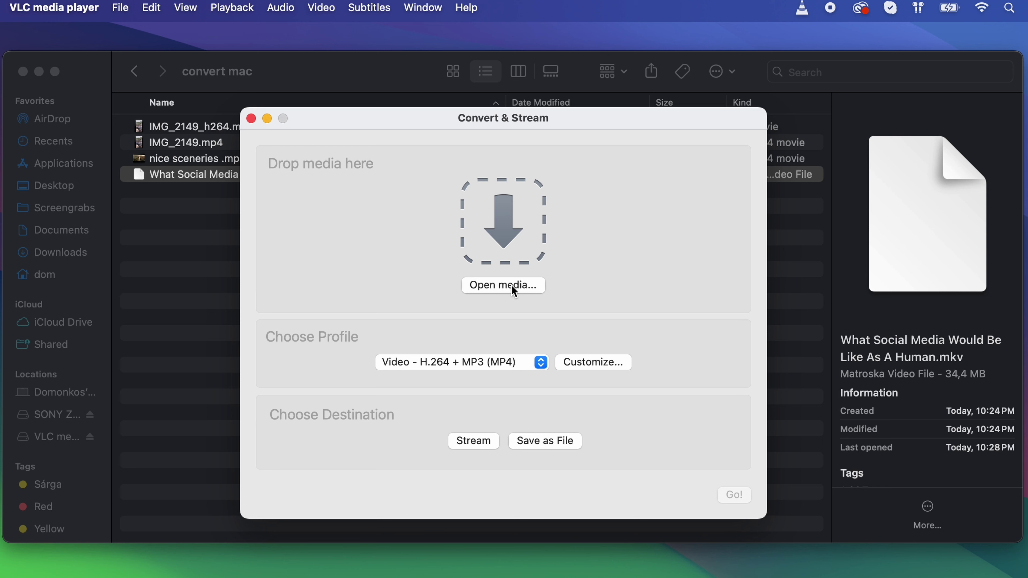
left_click_drag(186, 175, 342, 249)
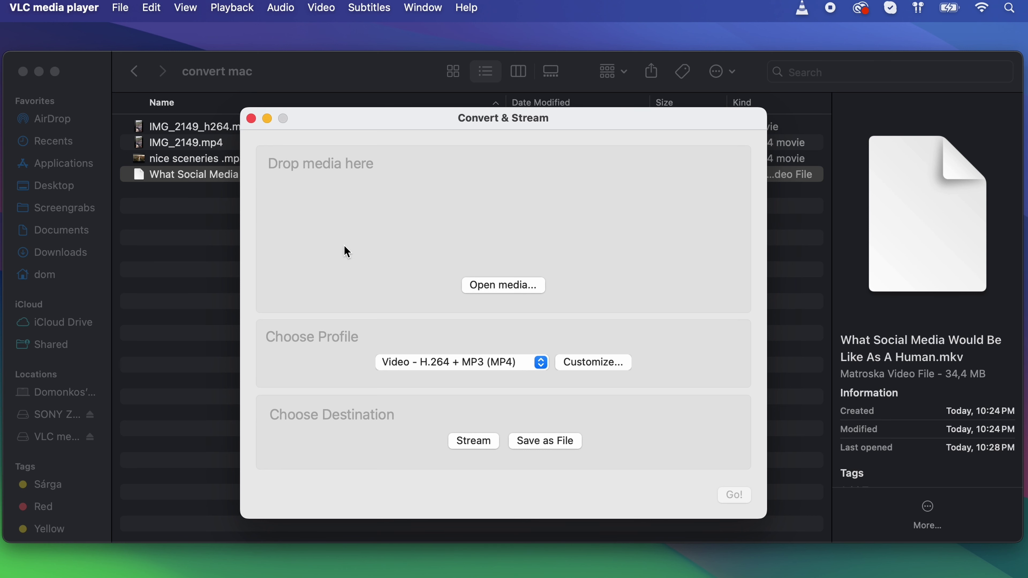
Keep the H.264 + MP3 (MP4) profile and save the output as Untitled.m4v
left_click(534, 363)
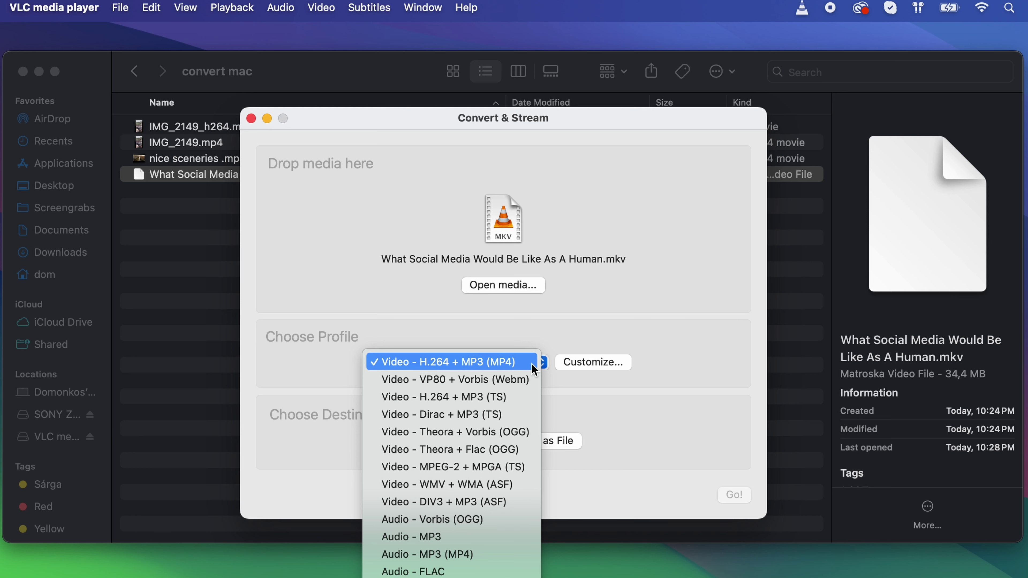
left_click(532, 364)
left_click(542, 443)
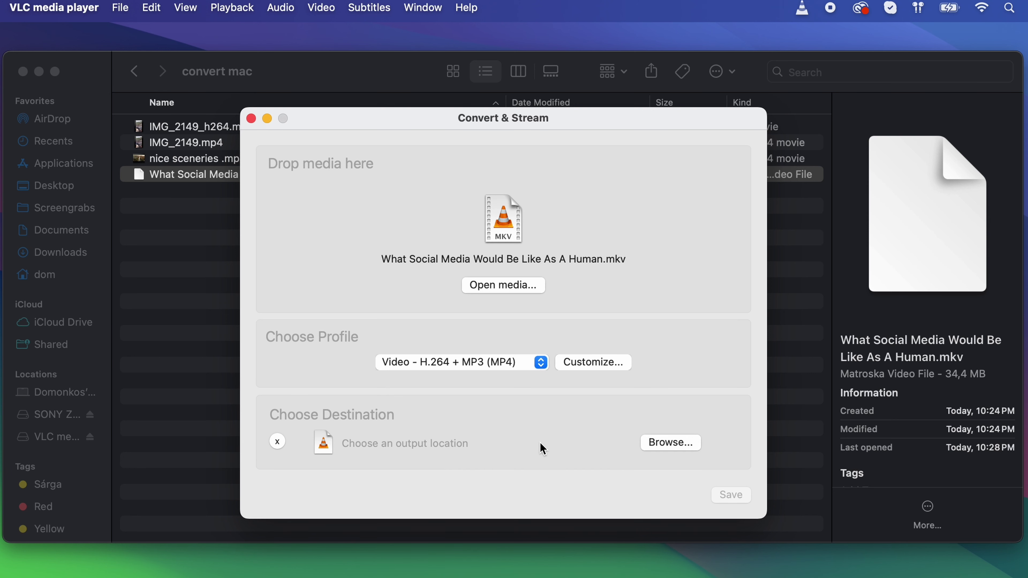
left_click(686, 442)
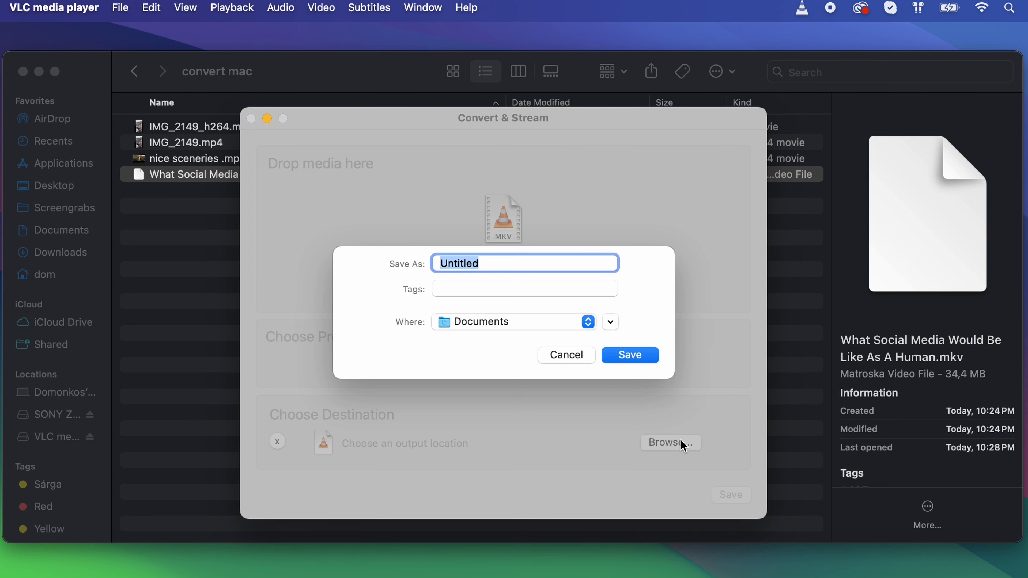
left_click(608, 356)
left_click(735, 501)
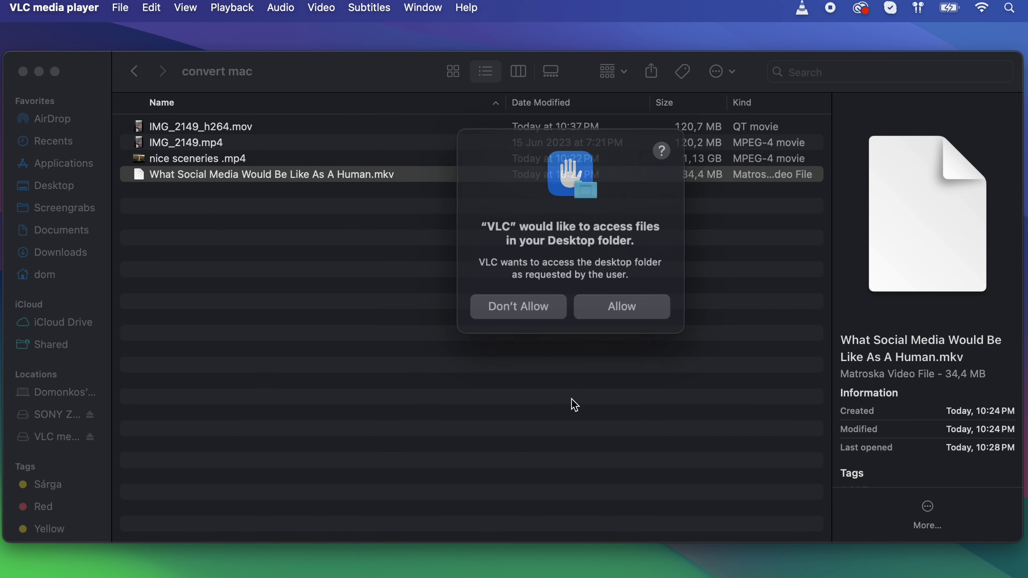
Allow VLC Desktop access and select the converted Untitled.m4v in Finder
left_click(617, 301)
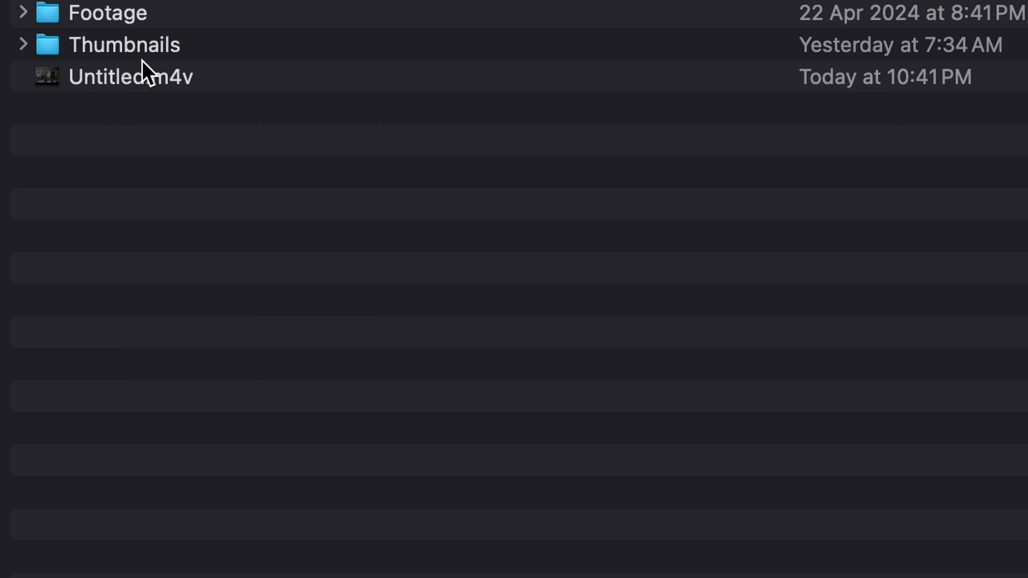
left_click(120, 67)
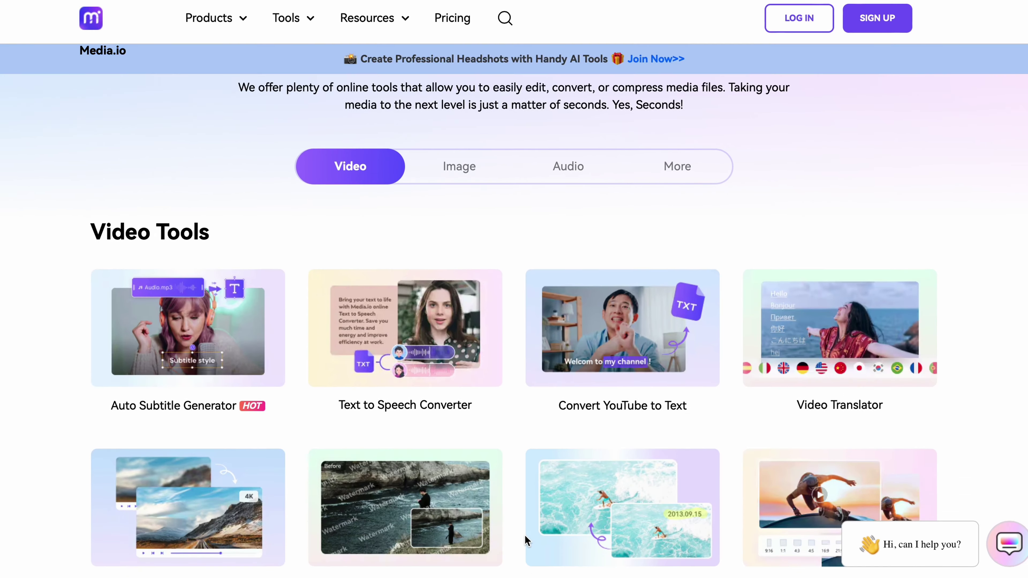
Go from Media.io's Video Tools page to the online Video Converter
scroll(526, 540, "down", 3)
scroll(526, 540, "down", 5)
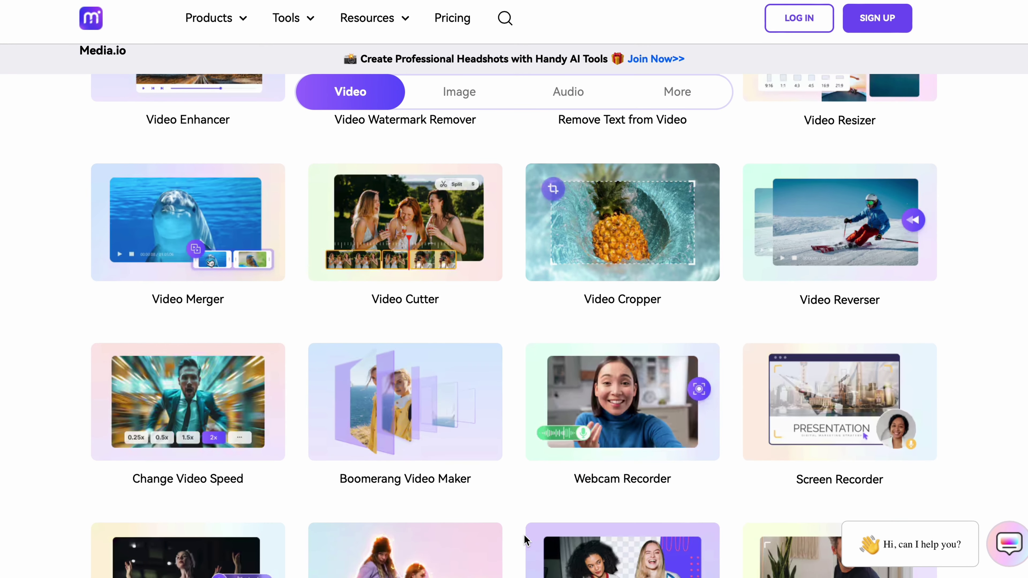
scroll(524, 491, "down", 7)
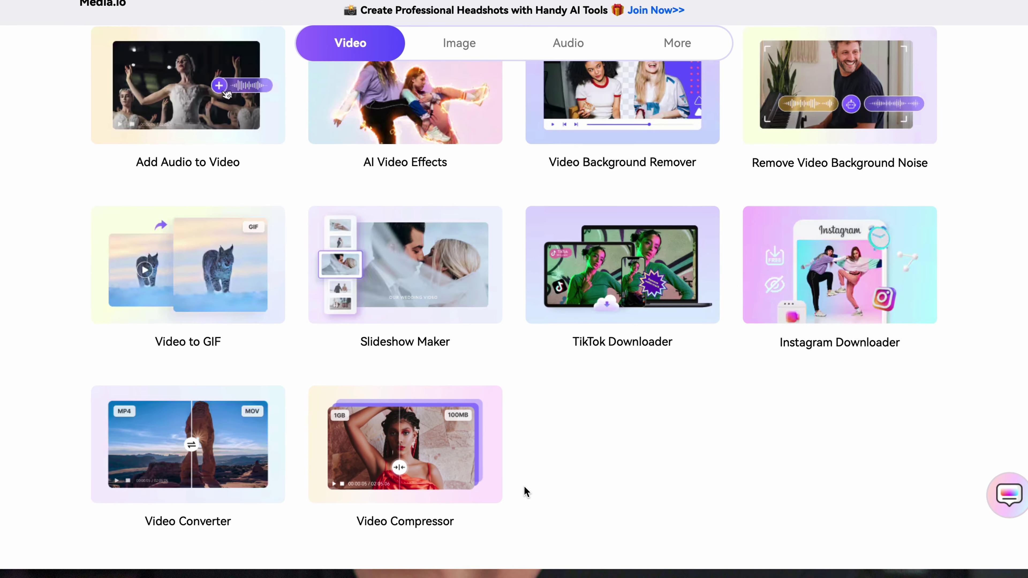
left_click(193, 467)
left_click(334, 322)
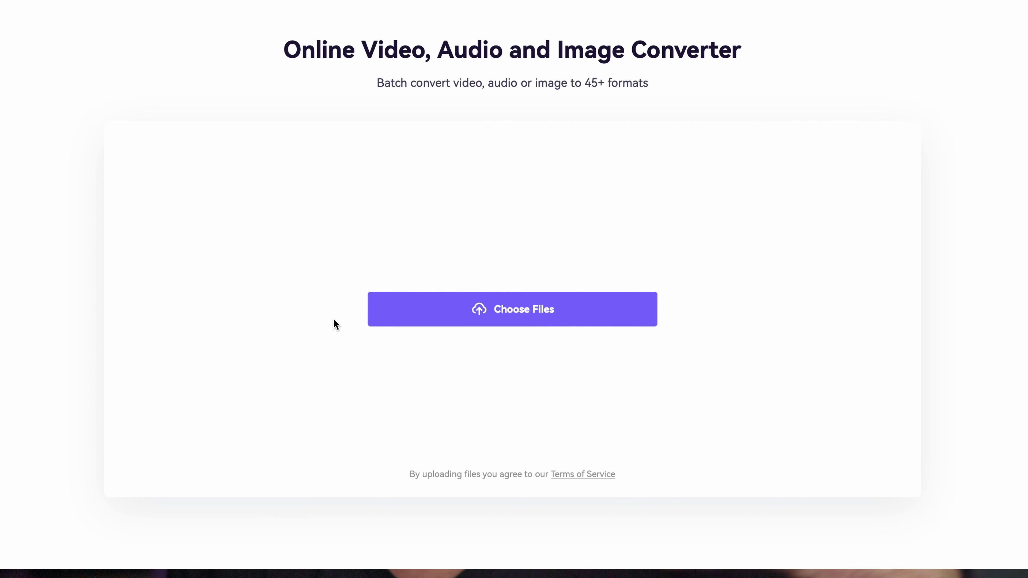
Add the two 4K mp4 clips and set Convert all to AVI
key("super+Tab")
left_click_drag(546, 110, 326, 368)
left_click(497, 353)
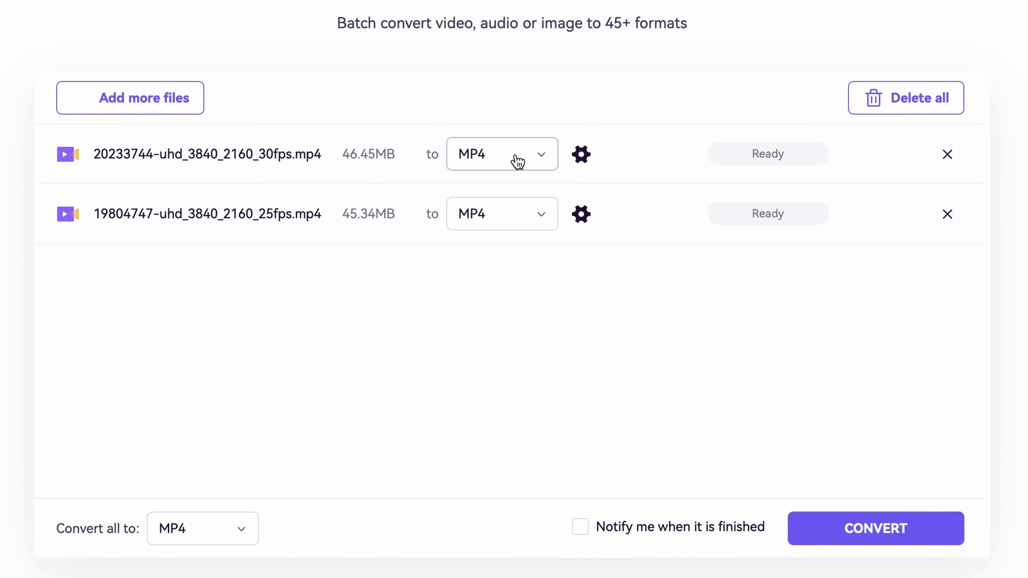
left_click(232, 527)
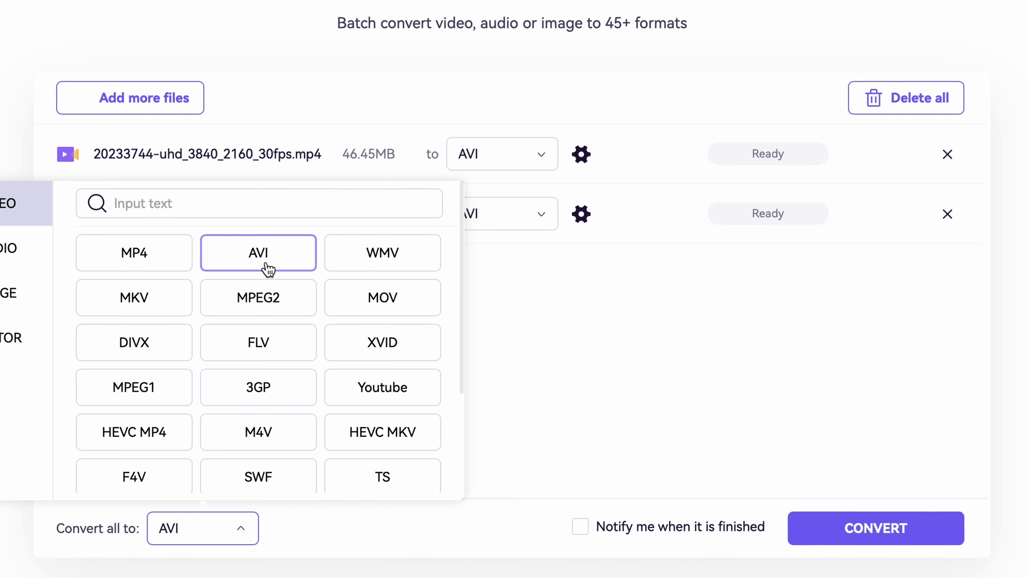
left_click(499, 316)
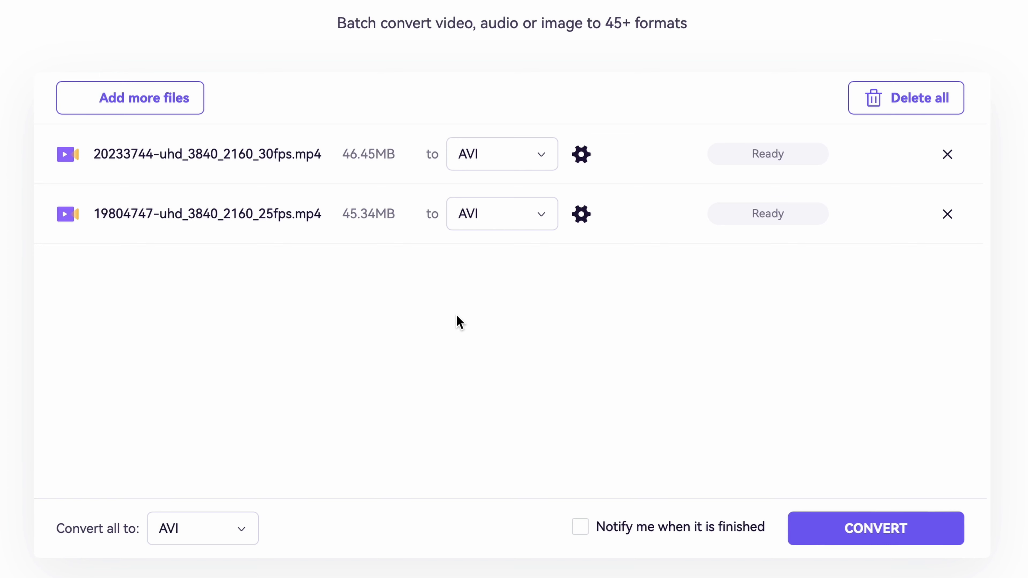
Start Media.io's conversion of both clips to AVI
left_click(776, 484)
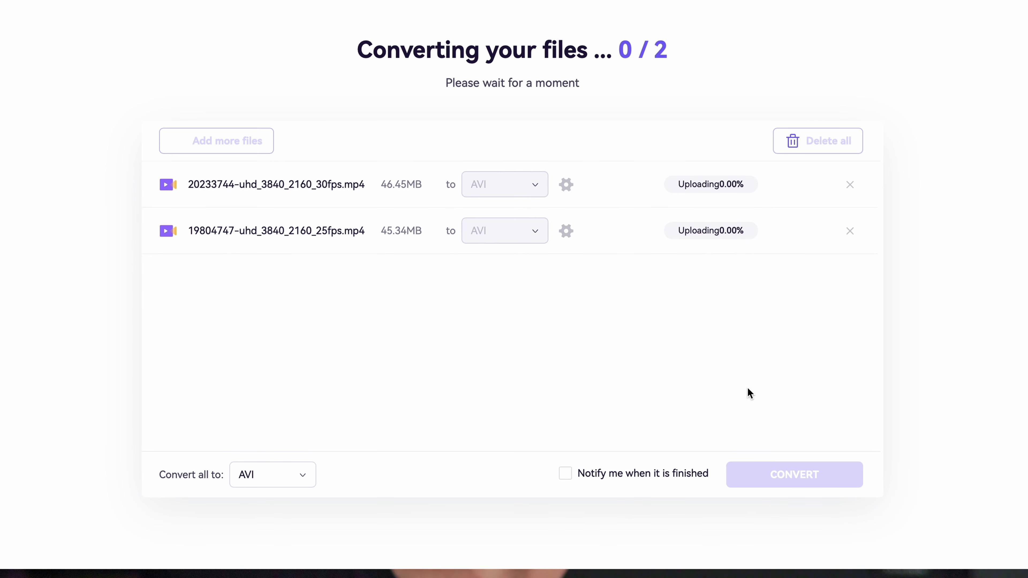